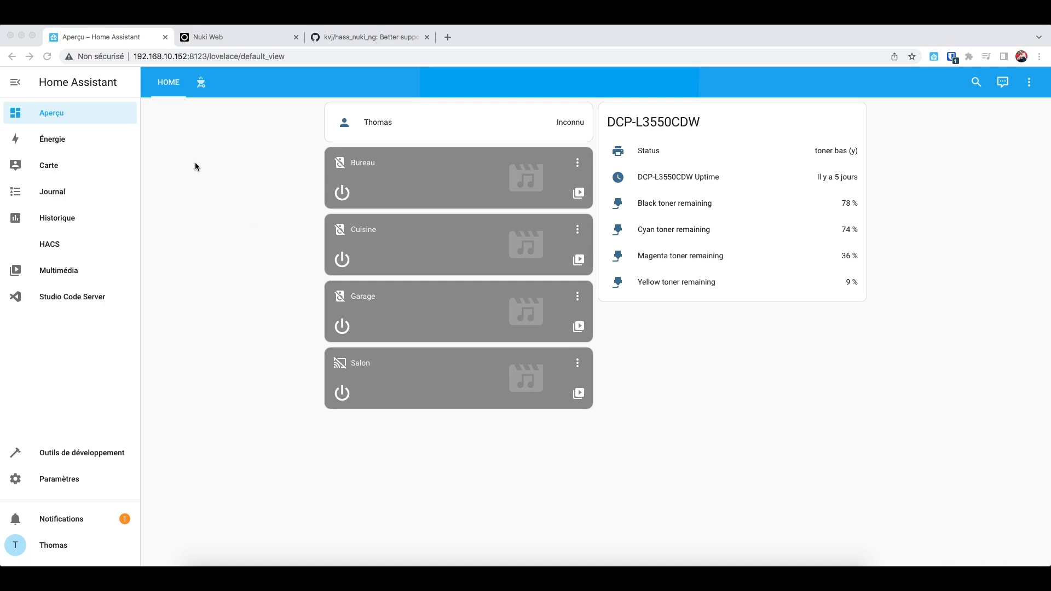
In Nuki Web, generate an API token named home-assistant with all rights enabled, copy the token and close the page
left_click(244, 35)
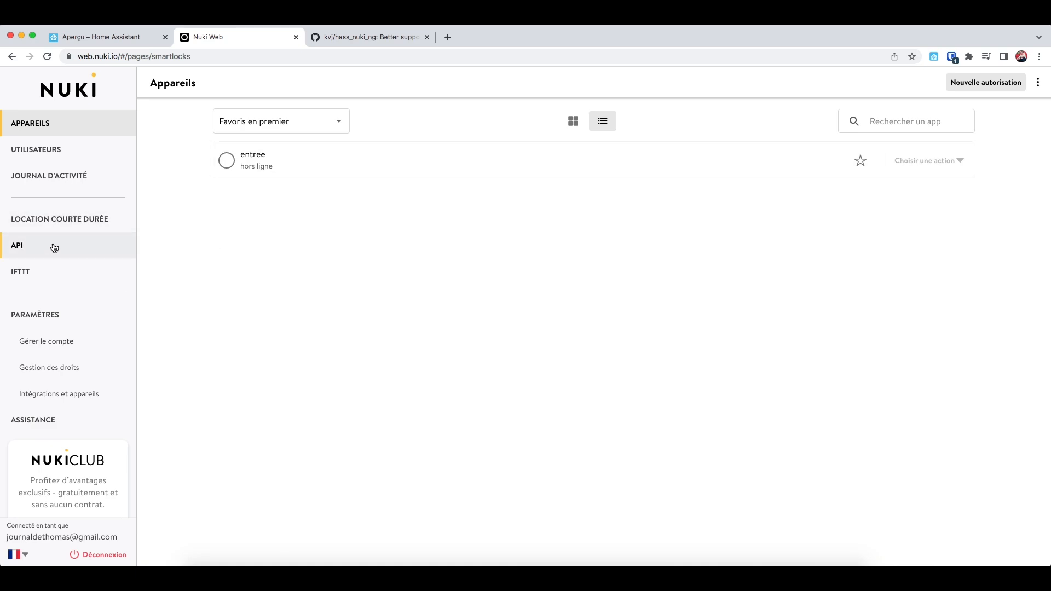
left_click(24, 247)
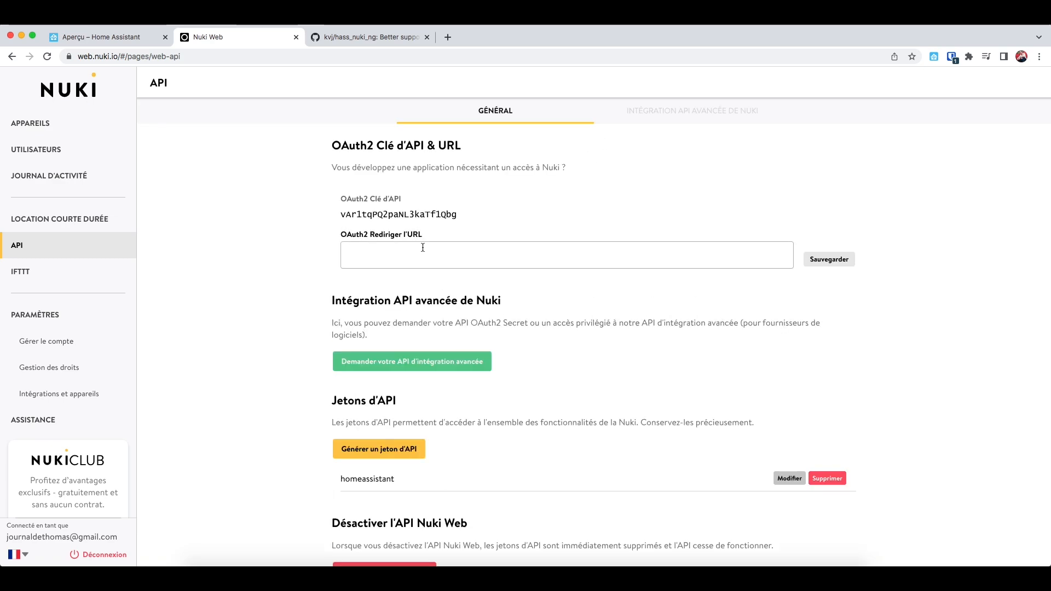
scroll(424, 383, "down", 1)
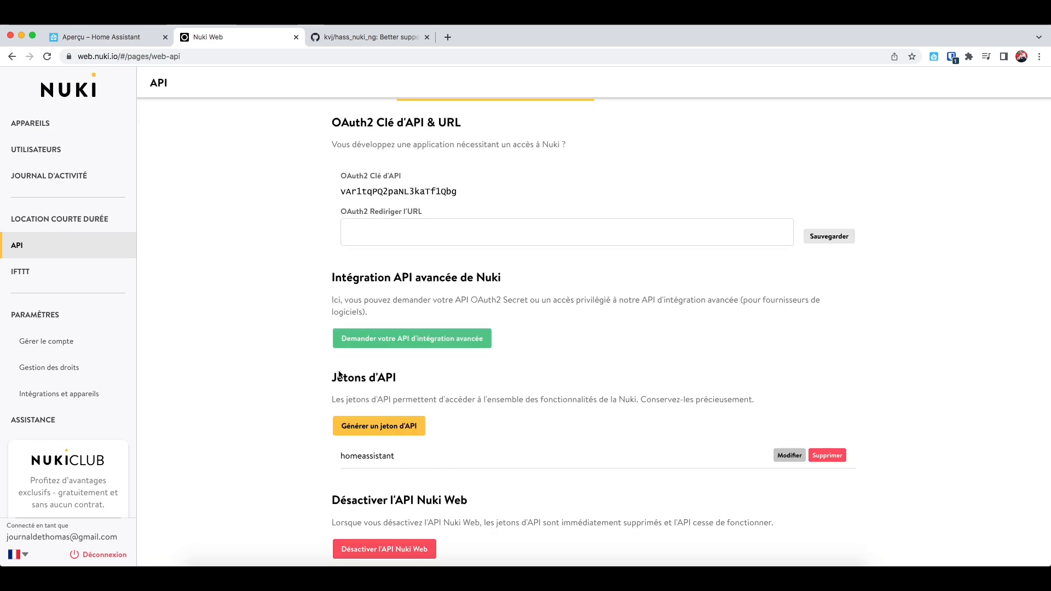
left_click(384, 430)
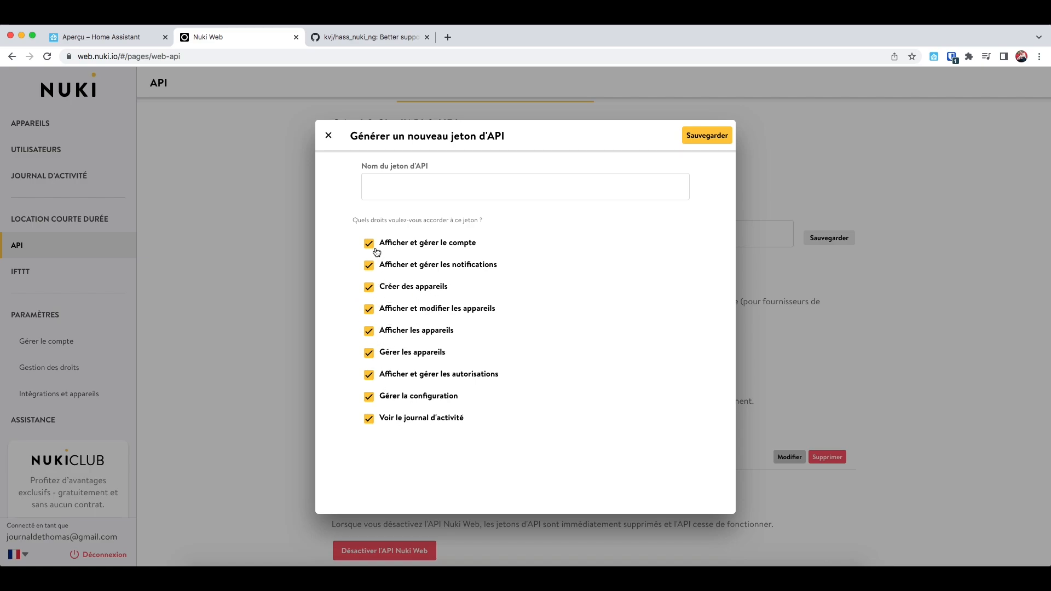
left_click(387, 188)
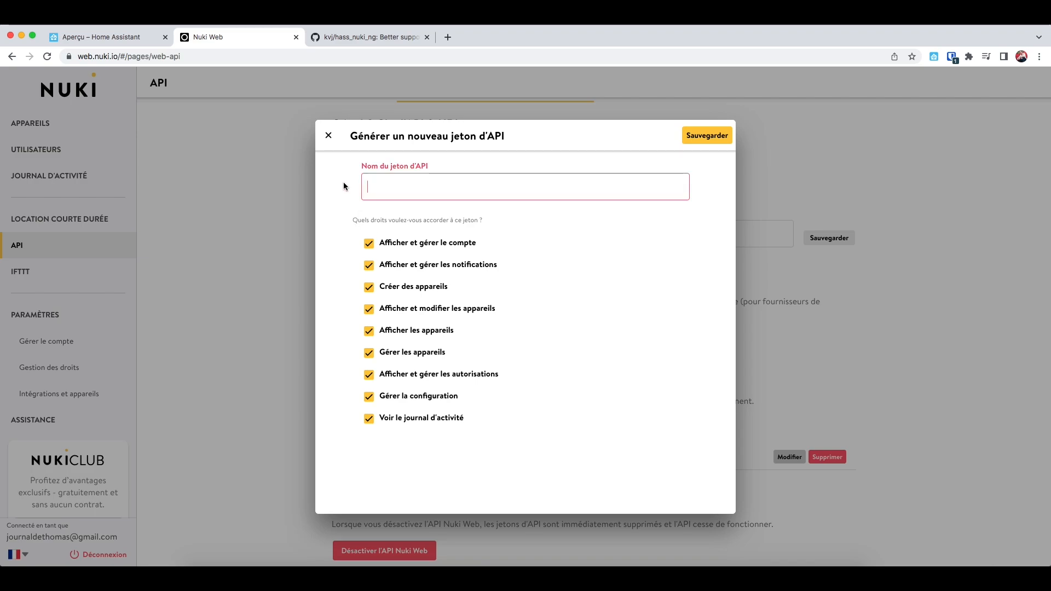
type("home-")
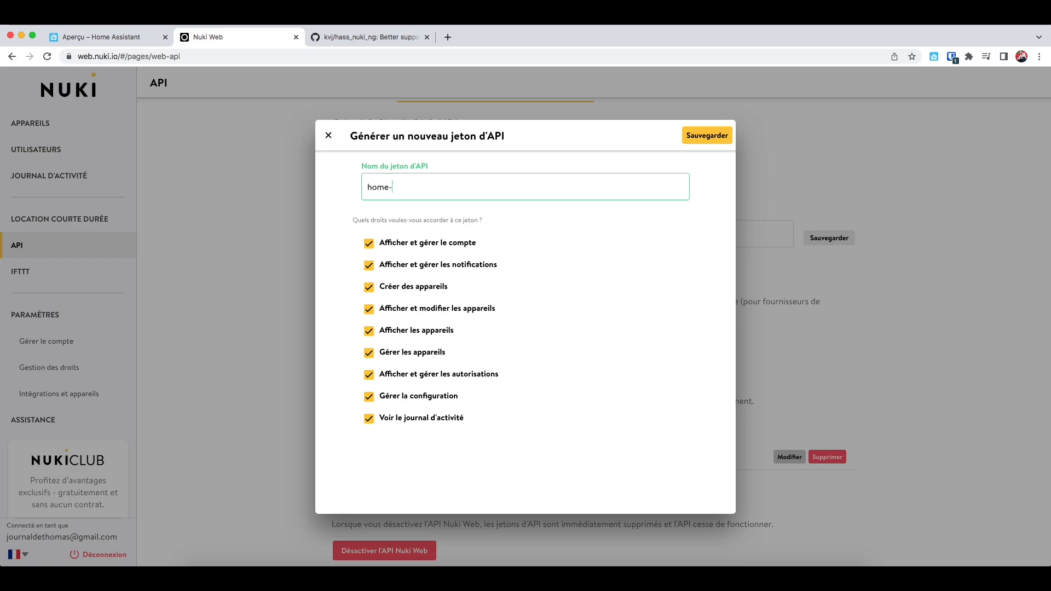
type("assistant")
key("Return")
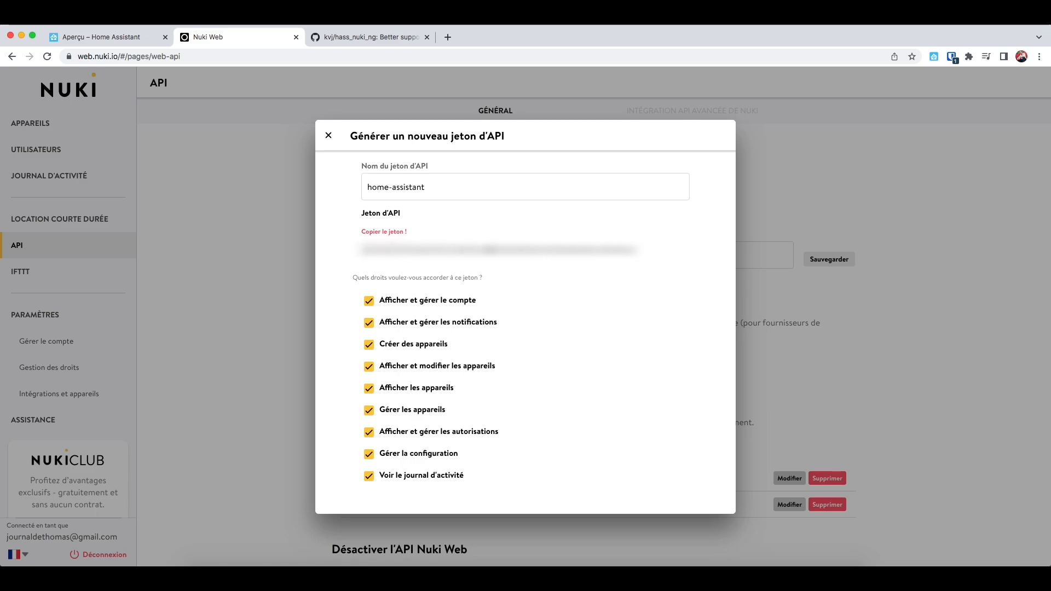
double_click(627, 250)
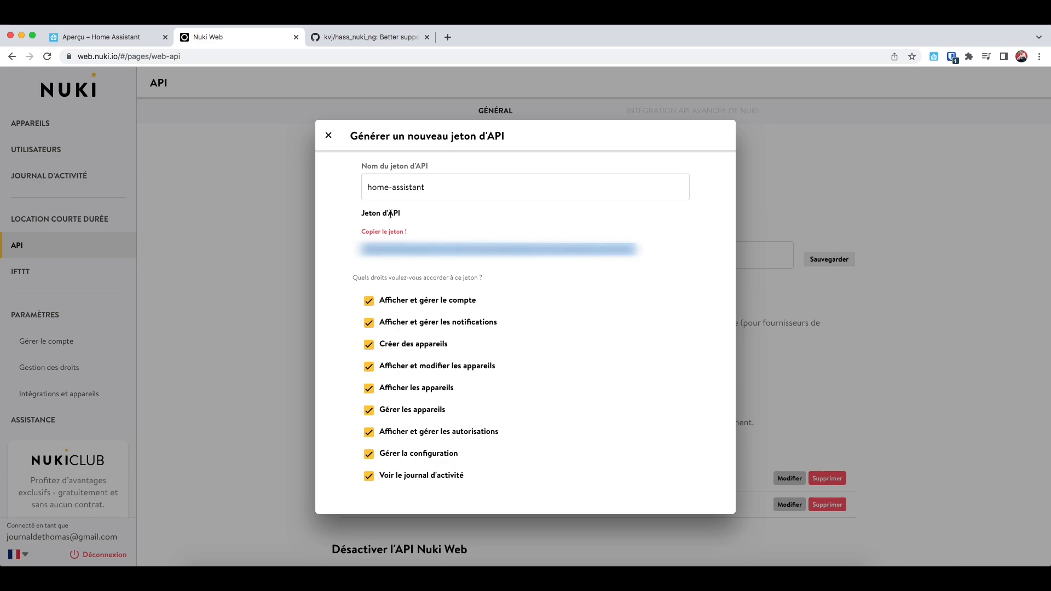
key("super+w")
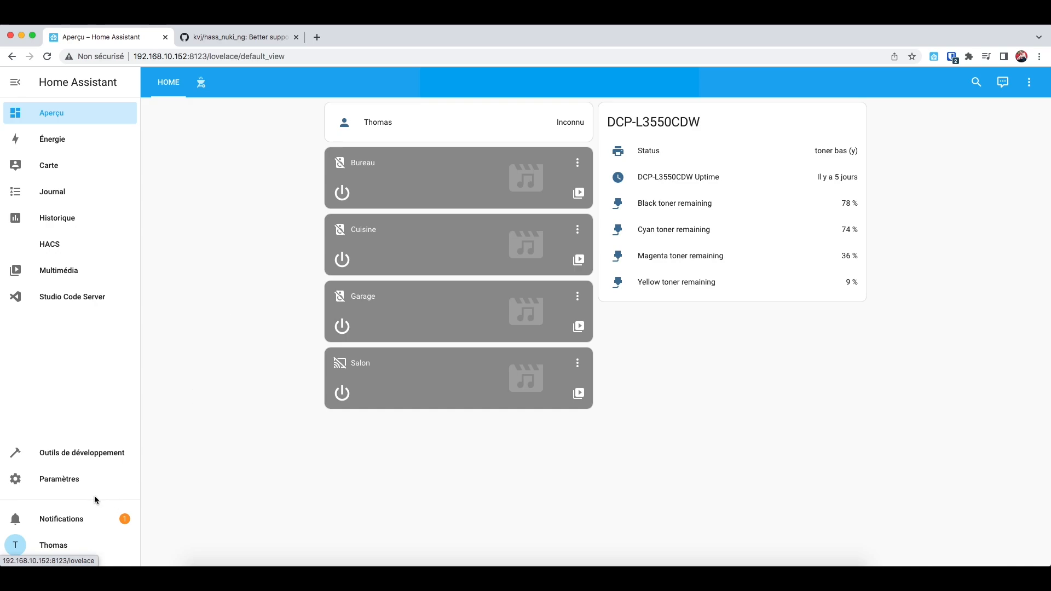
left_click(76, 482)
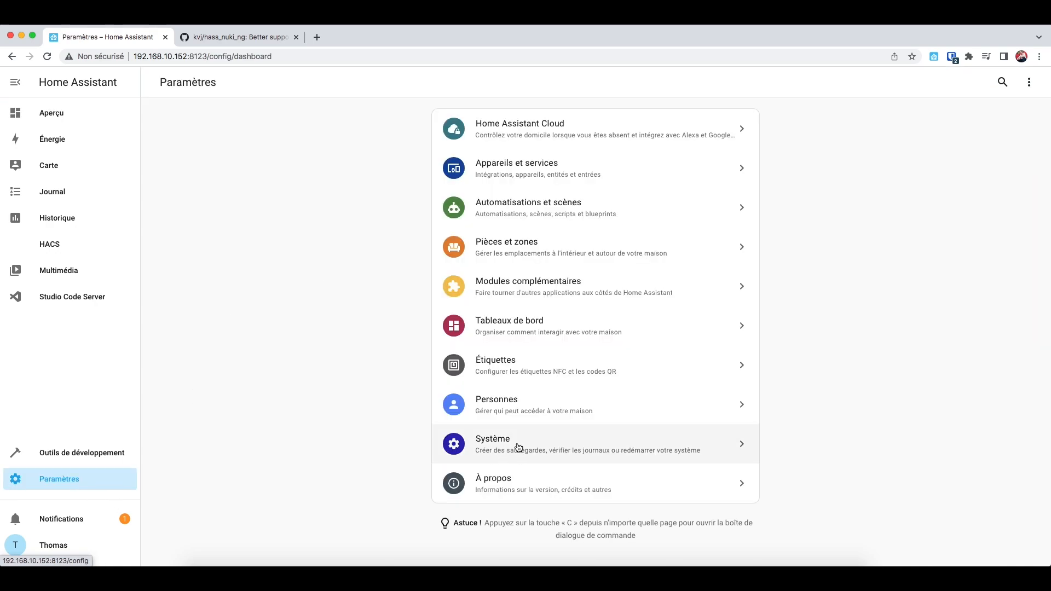
left_click(527, 169)
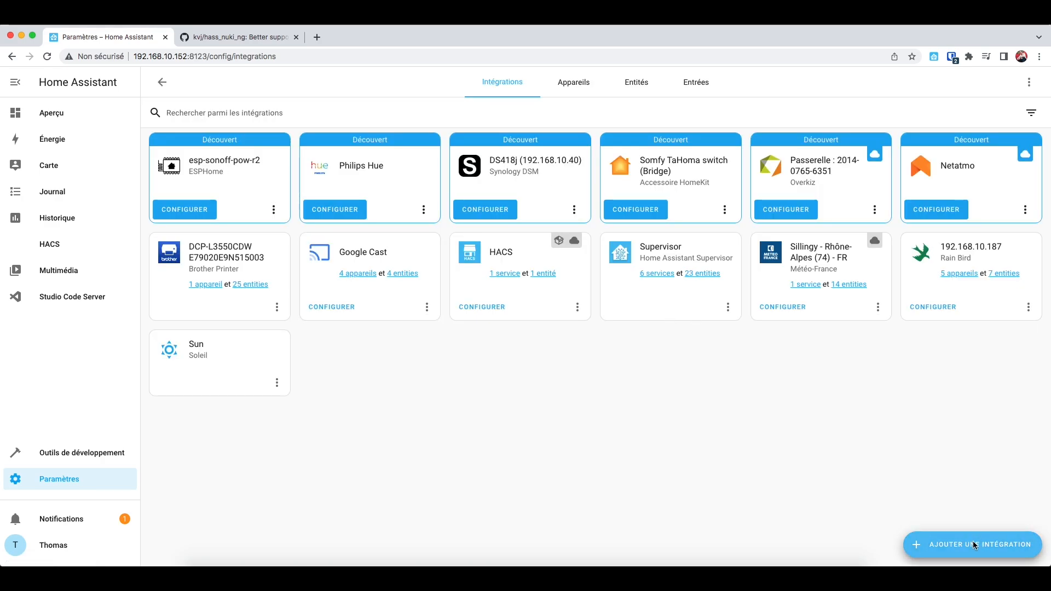
left_click(973, 544)
type("ha")
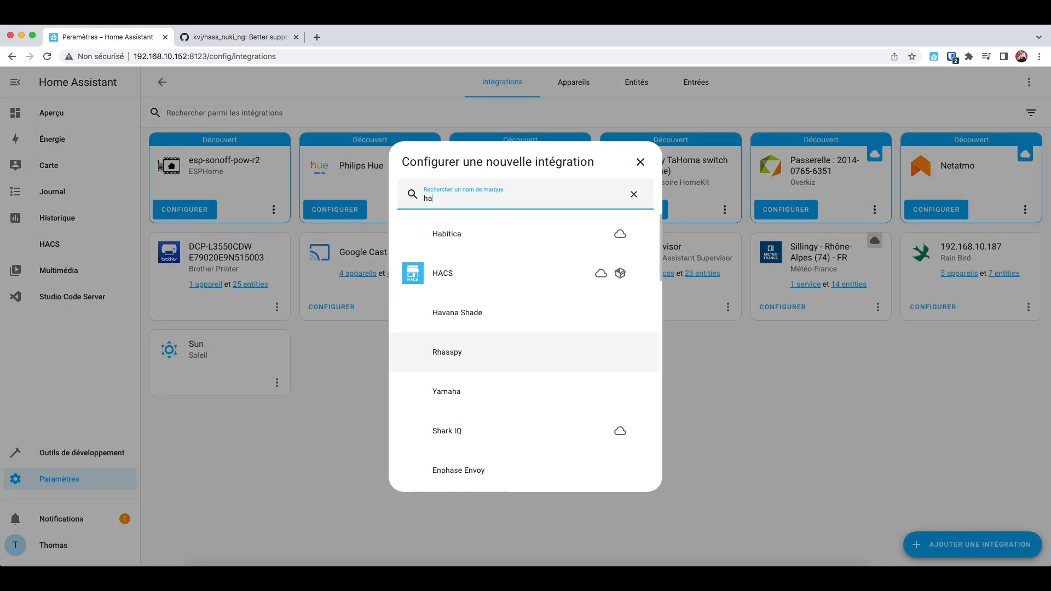
key("BackSpace")
key("BackSpace")
type("nuki")
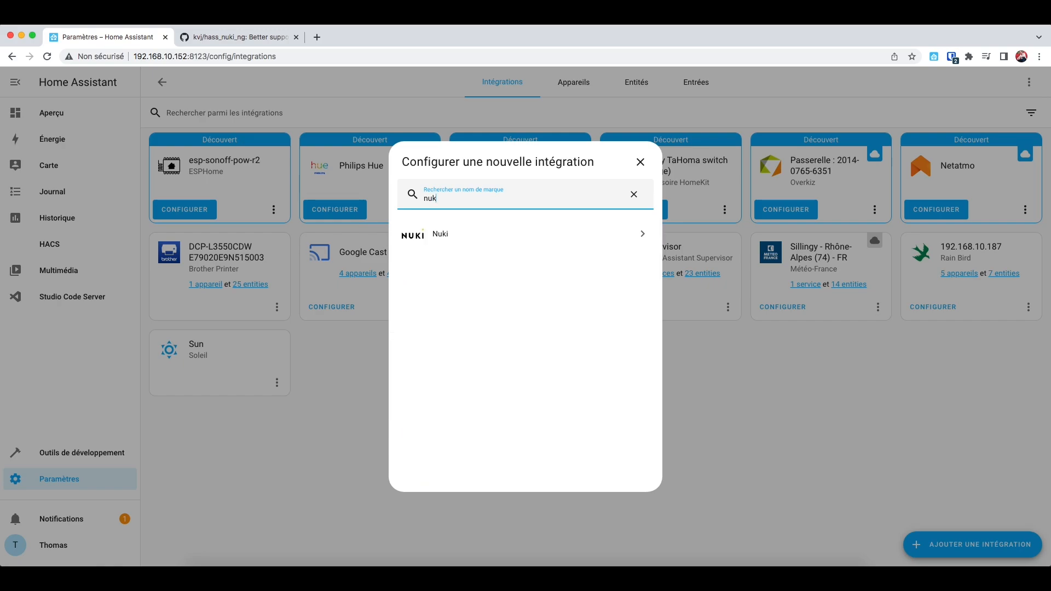
left_click(455, 239)
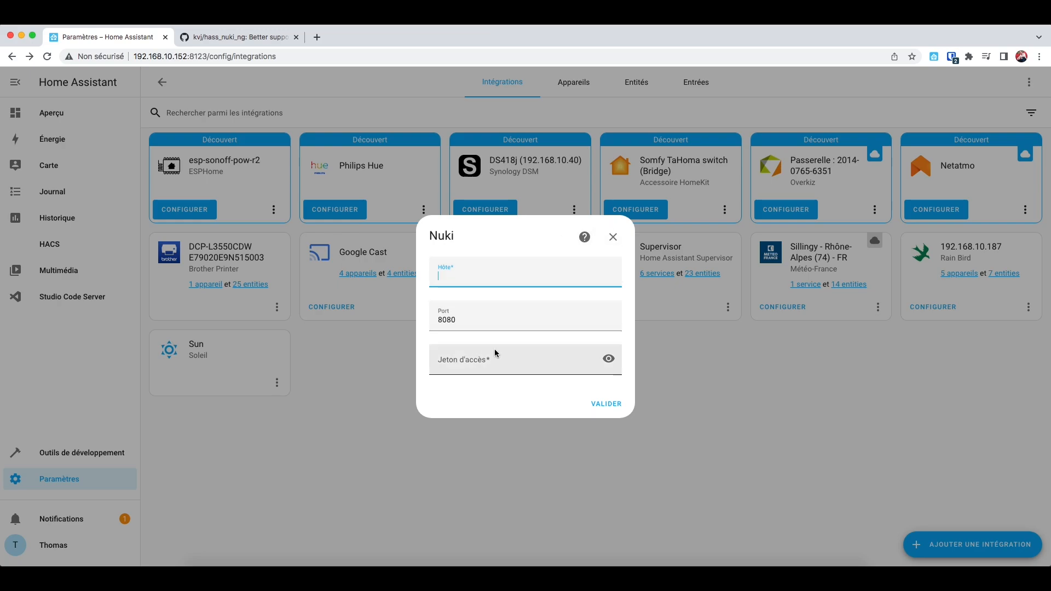
left_click(614, 238)
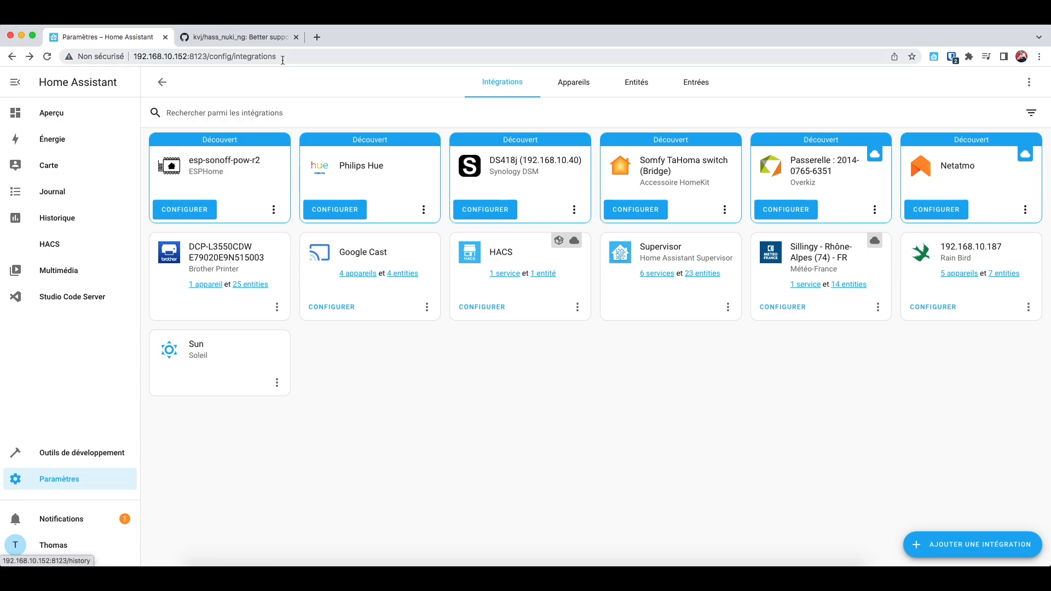
left_click(247, 40)
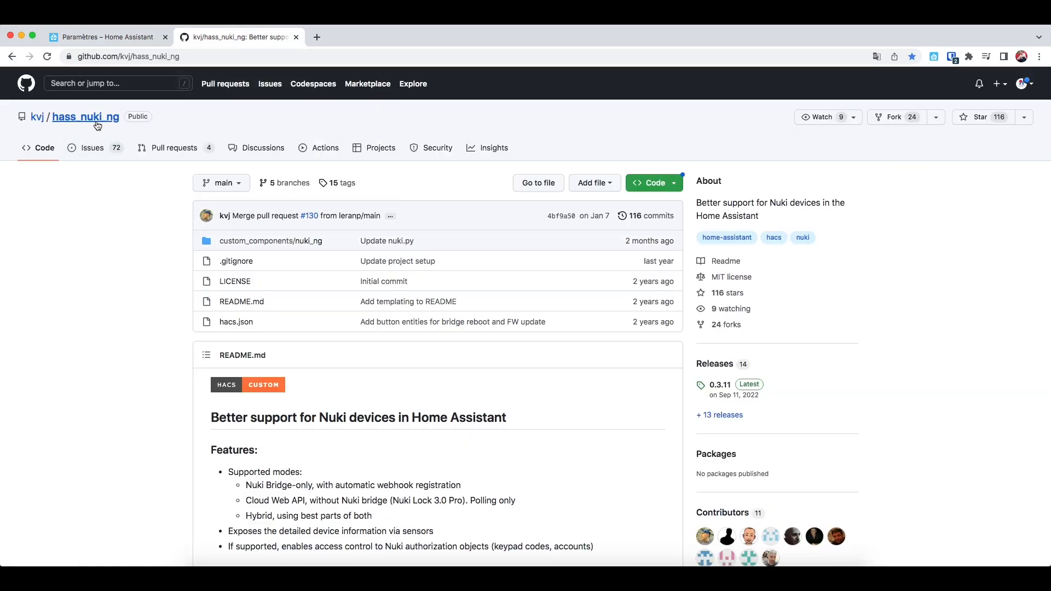
scroll(185, 283, "down", 3)
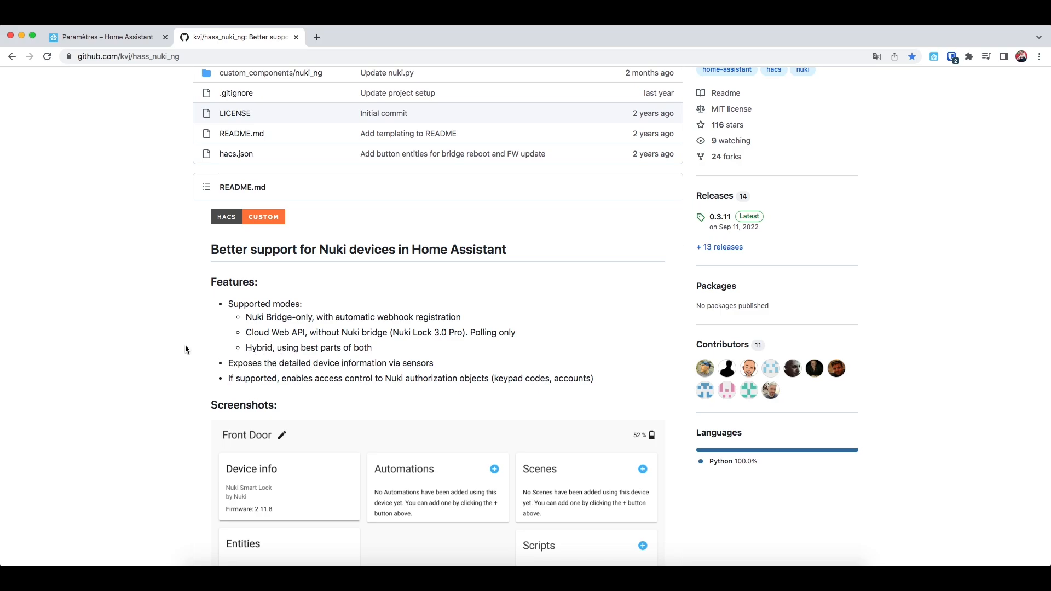
scroll(192, 344, "down", 6)
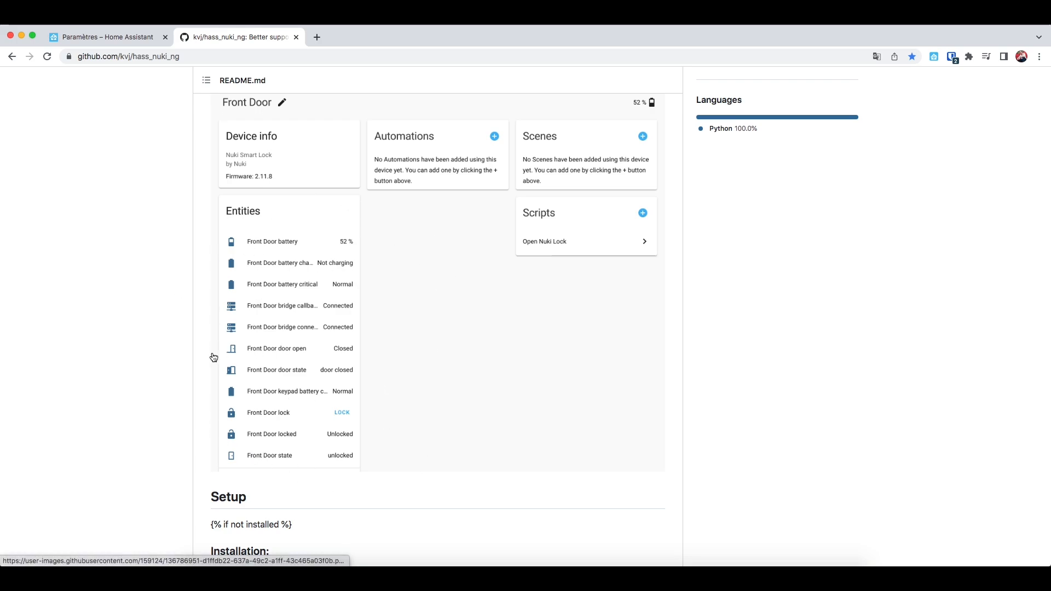
scroll(182, 350, "down", 4)
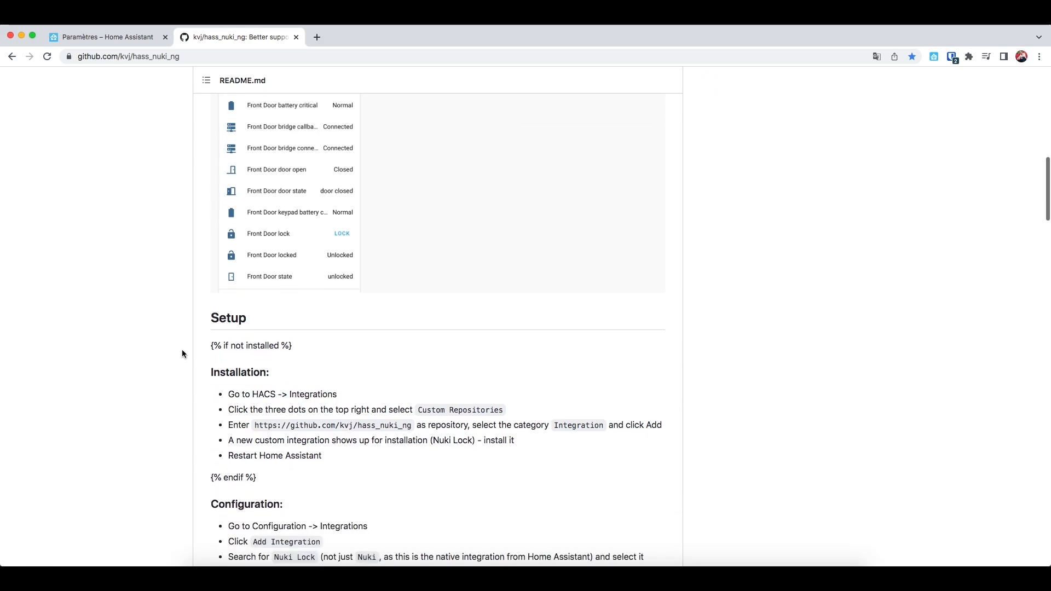
scroll(182, 351, "down", 3)
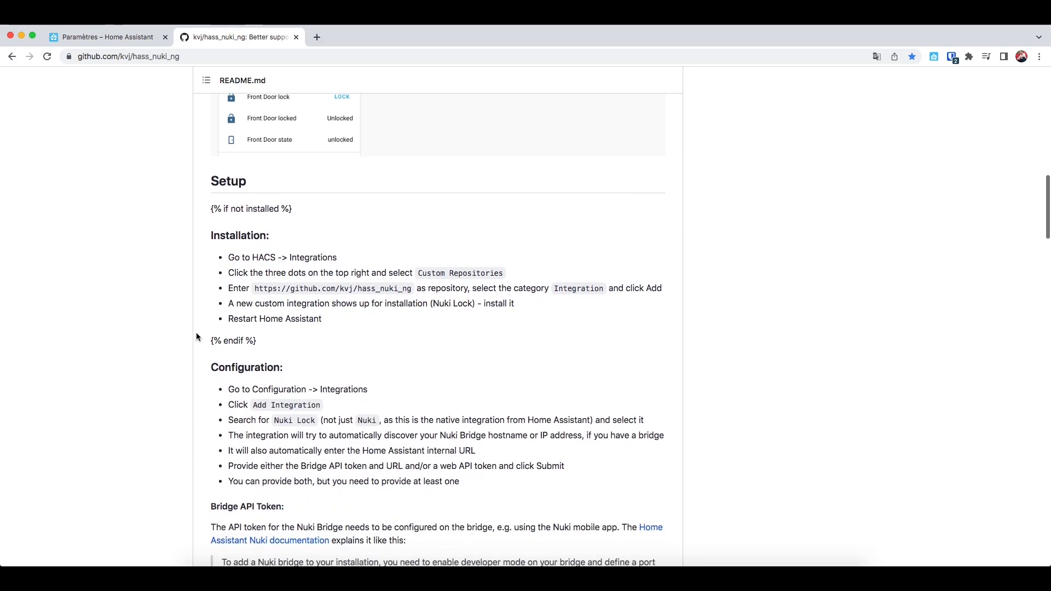
scroll(255, 287, "down", 1)
left_click_drag(256, 284, 414, 284)
key("super+c")
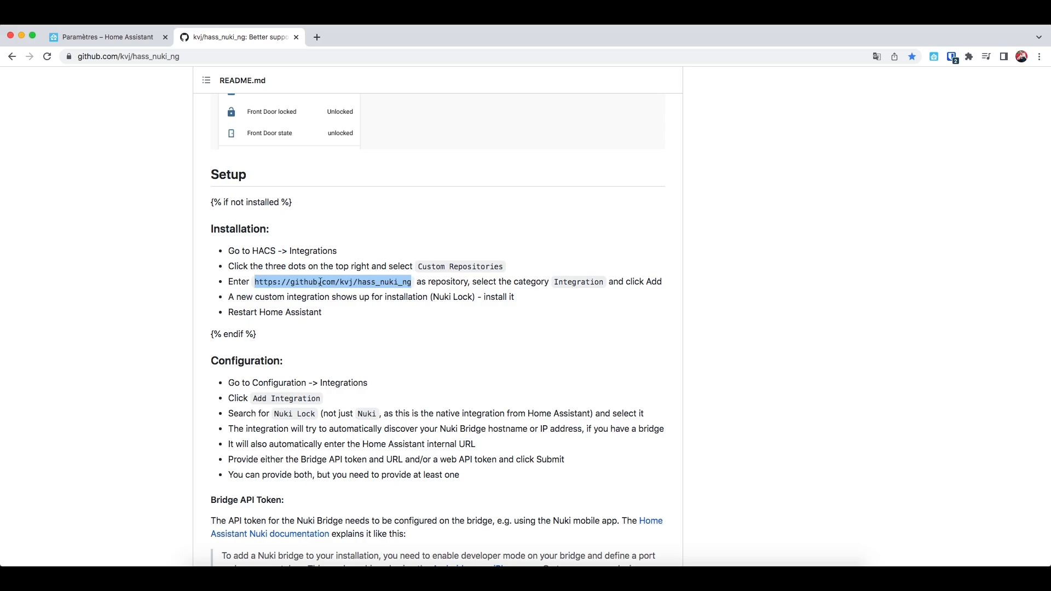
left_click(127, 39)
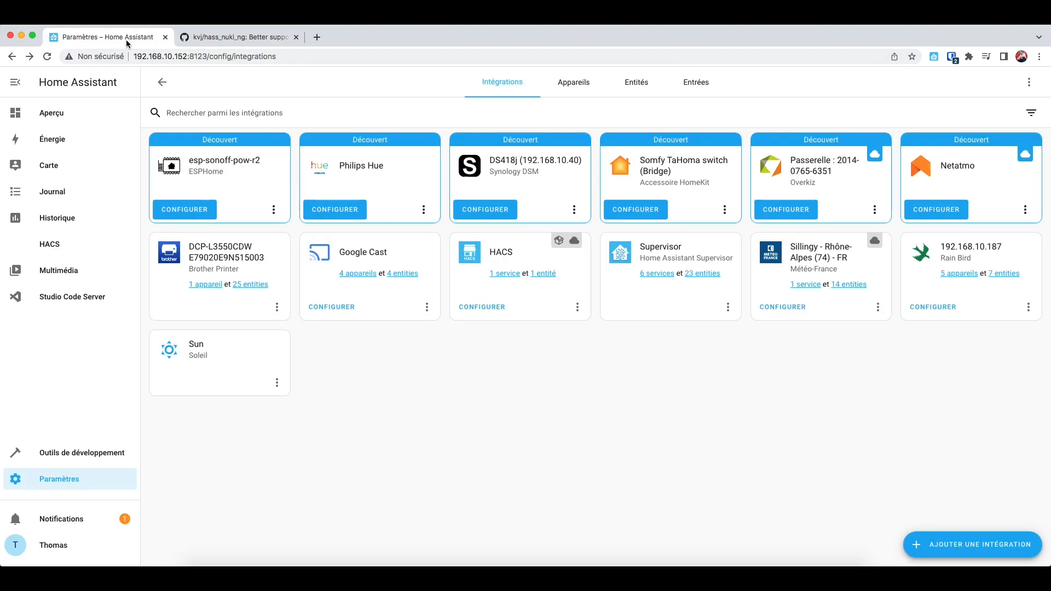
left_click(48, 247)
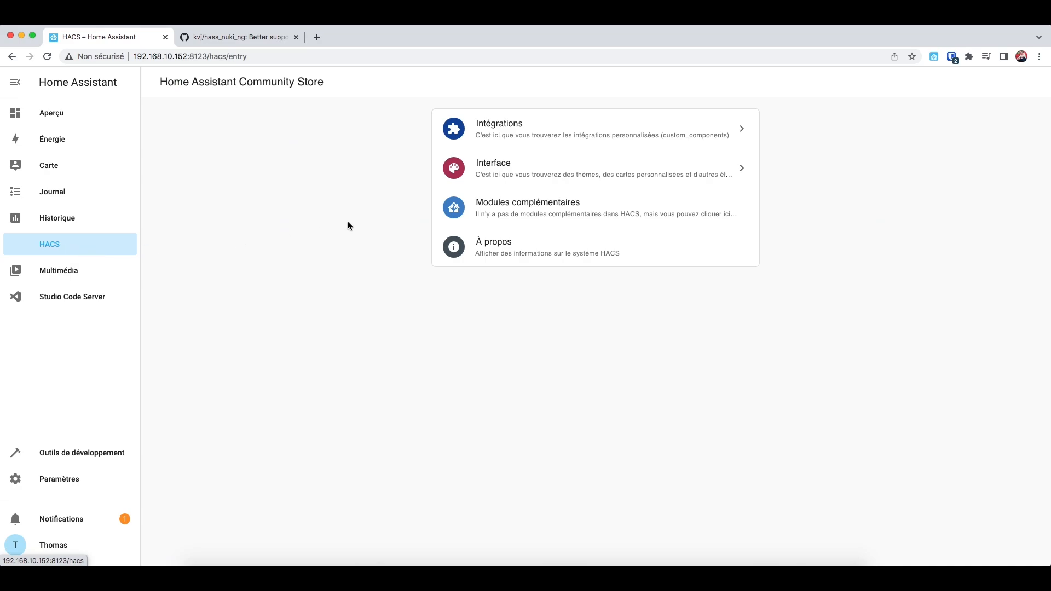
left_click(525, 130)
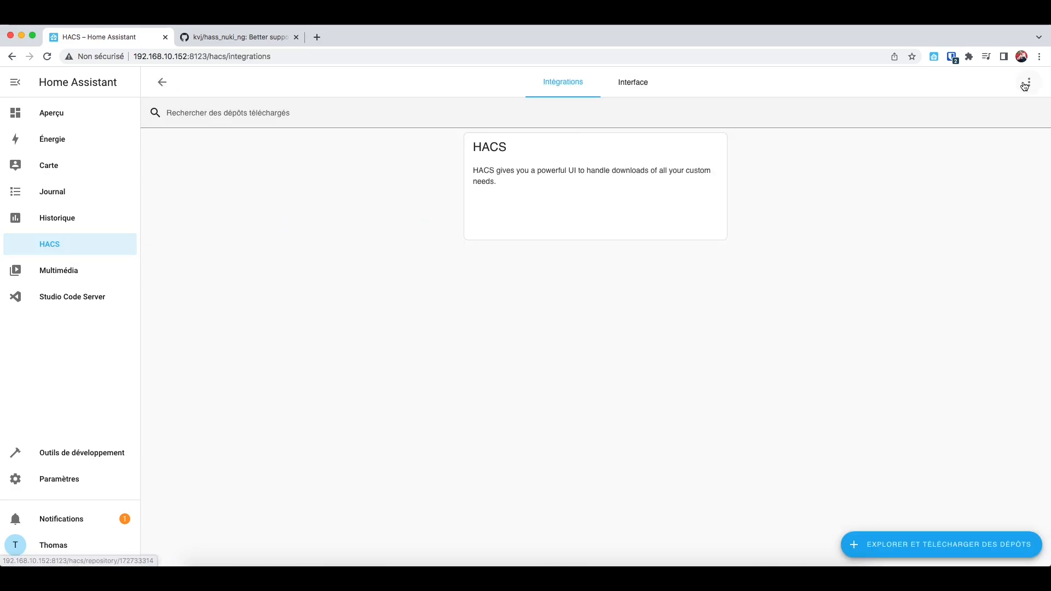
left_click(1029, 82)
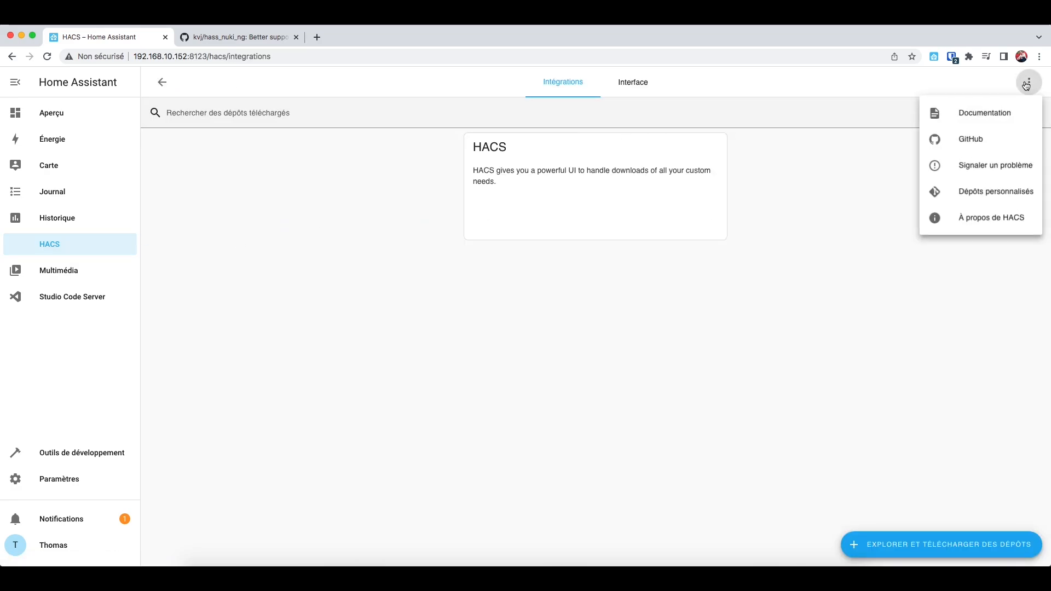
left_click(976, 194)
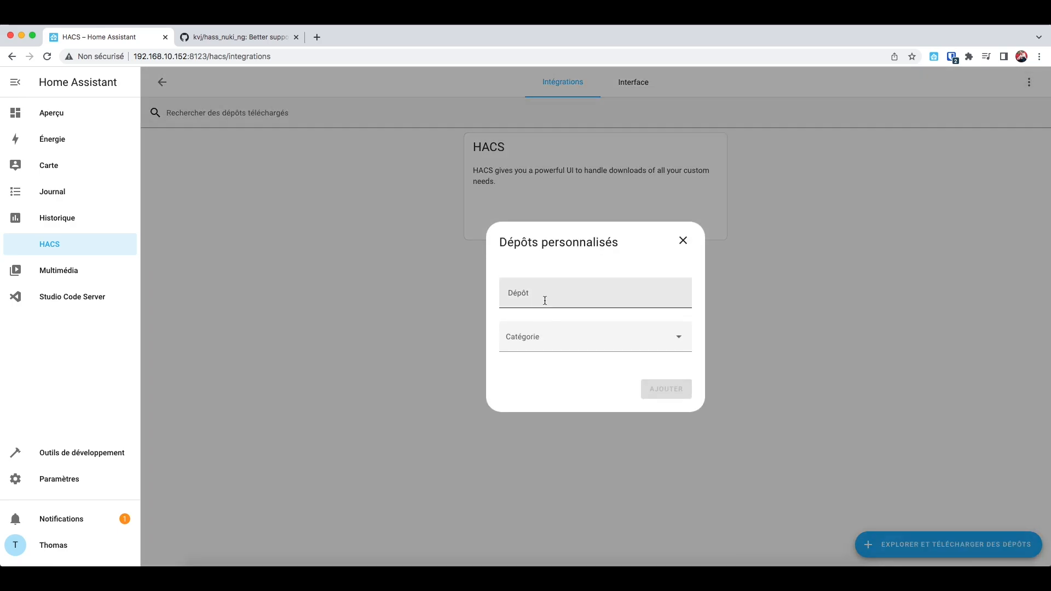
left_click(545, 301)
key("super+v")
left_click(616, 343)
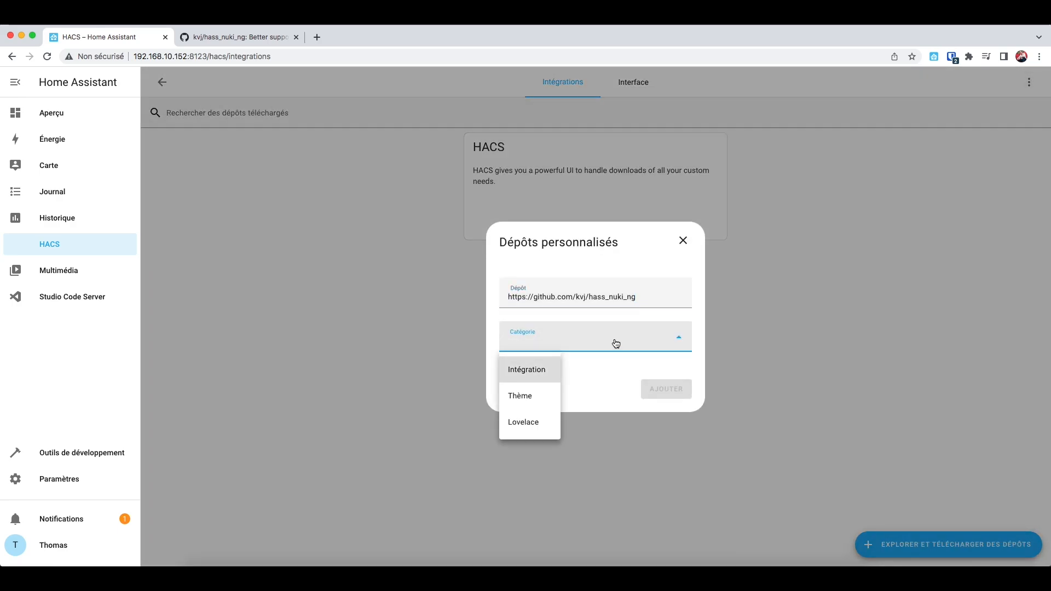
left_click(522, 376)
left_click(679, 390)
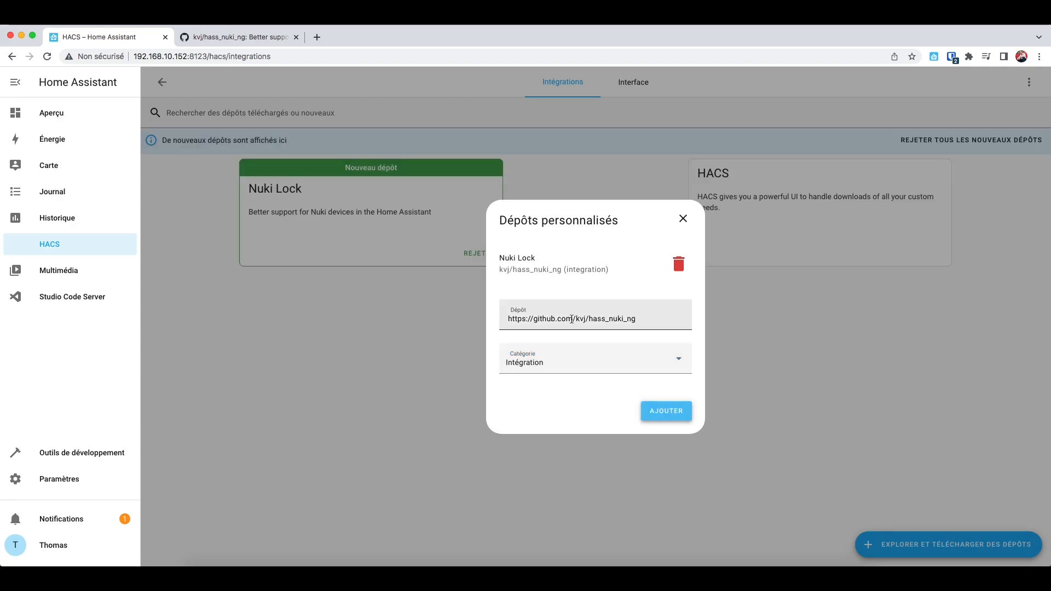
left_click(683, 219)
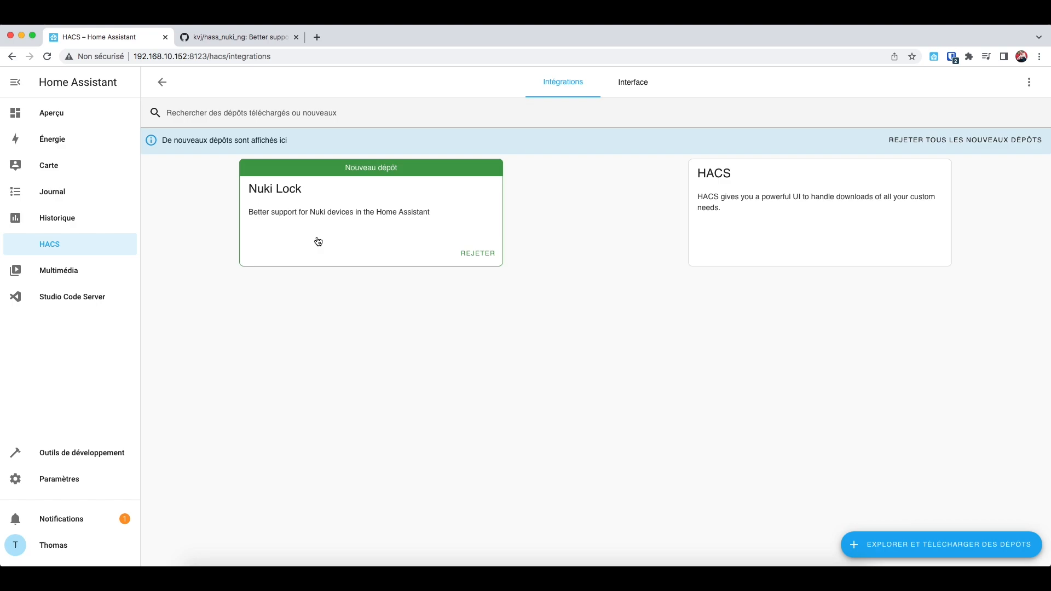
Download version 0.3.11 of the new Nuki Lock repository and check its entry among the HACS integrations
left_click(316, 194)
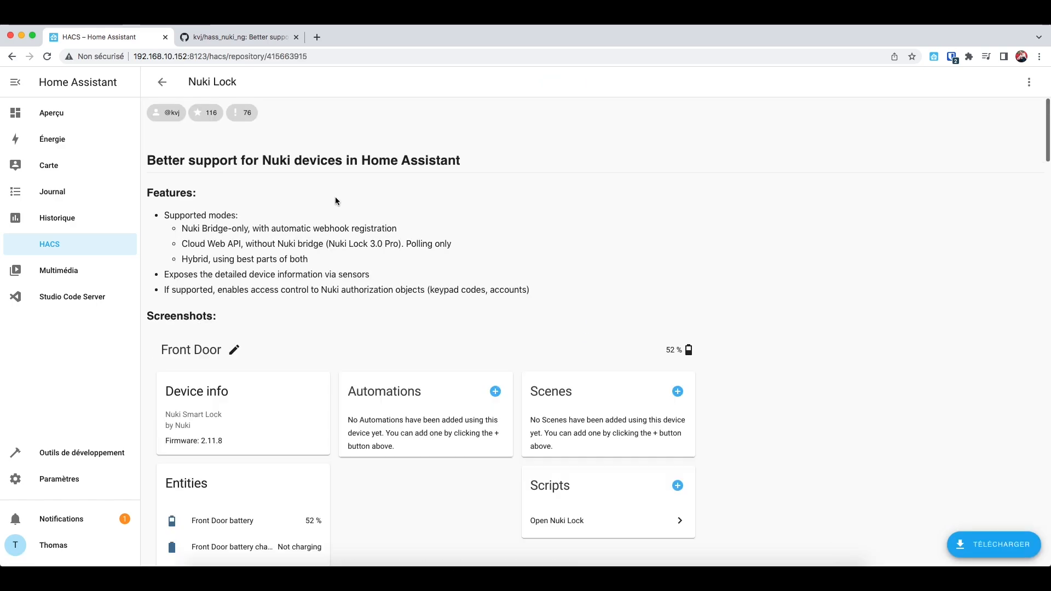
left_click(993, 544)
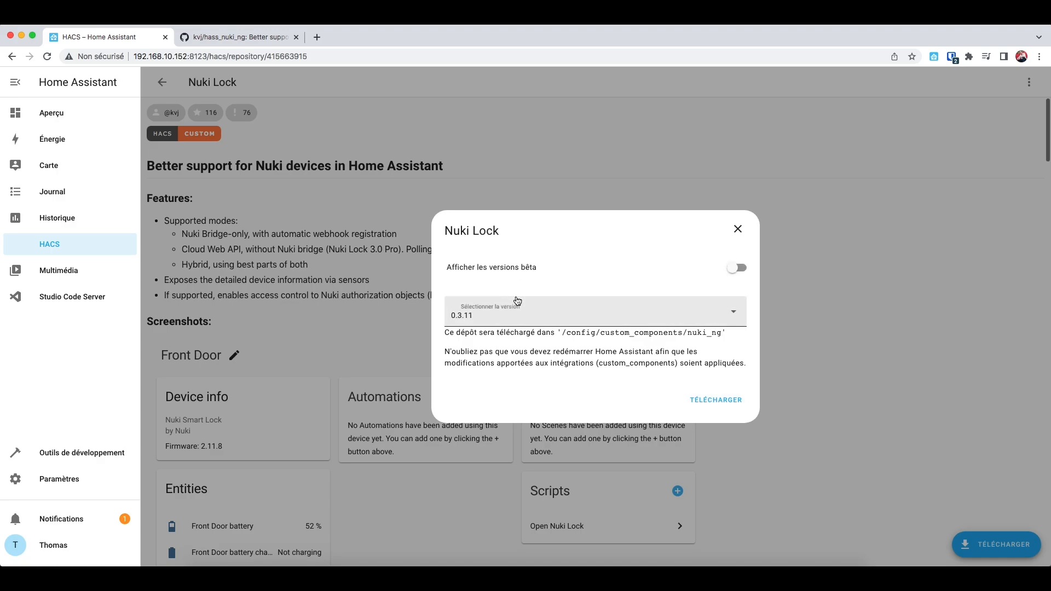
left_click(719, 403)
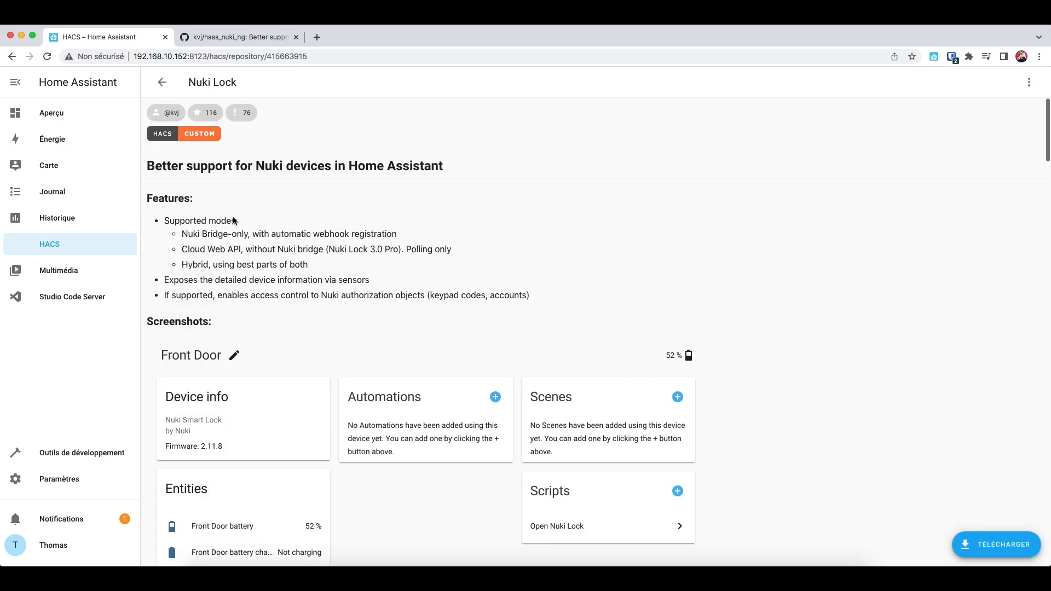
left_click(54, 244)
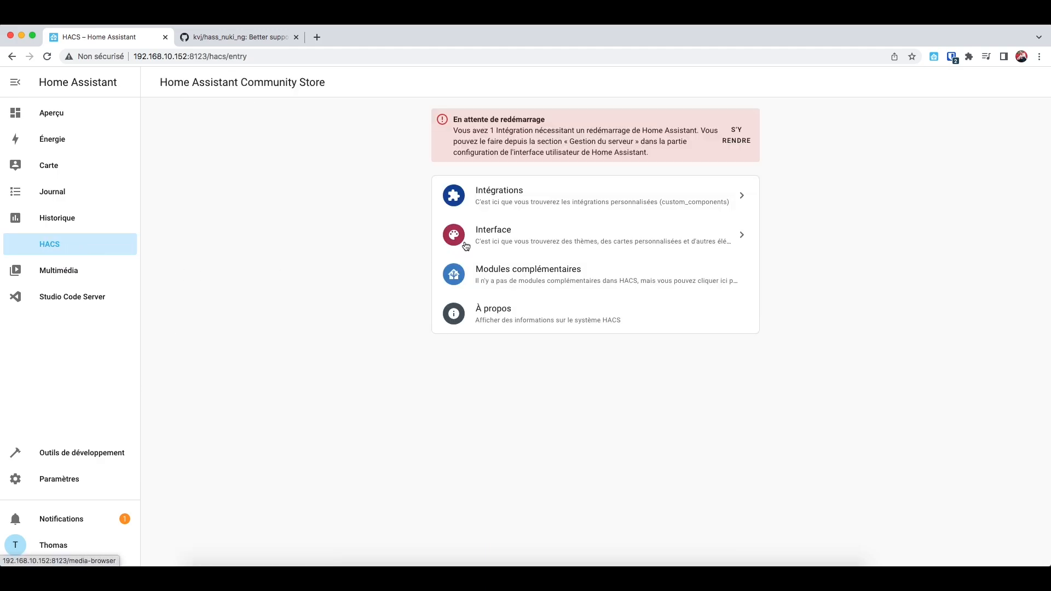
left_click(472, 208)
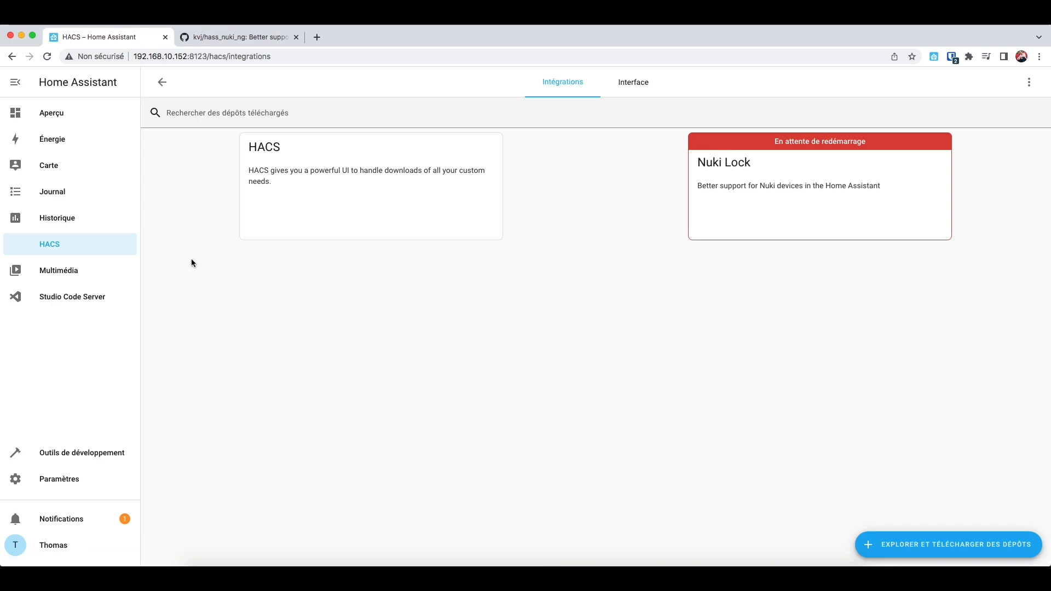
left_click(52, 245)
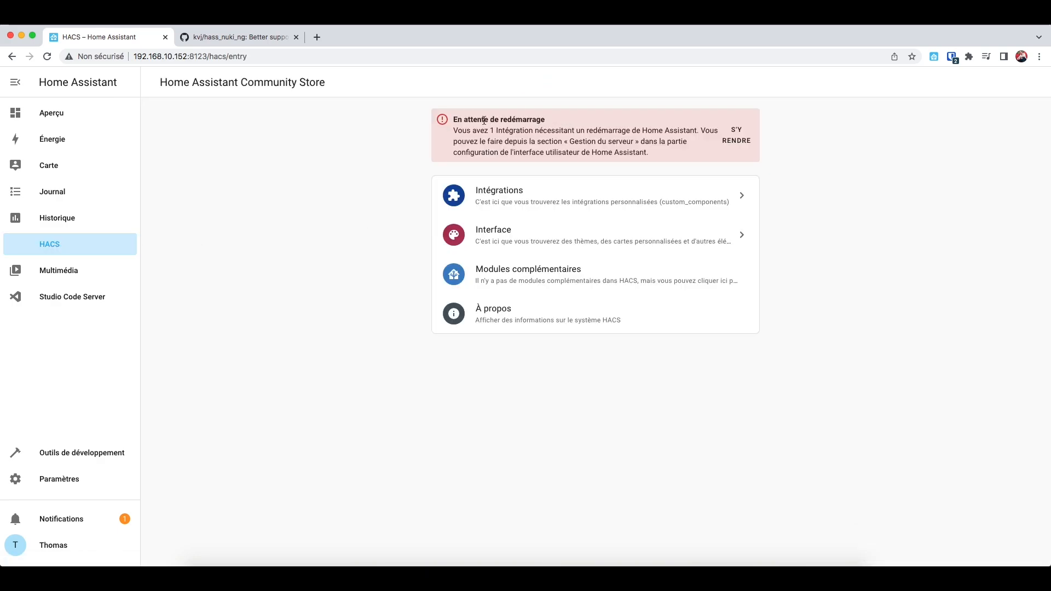
Restart Home Assistant from the system settings and confirm the restart
left_click(70, 481)
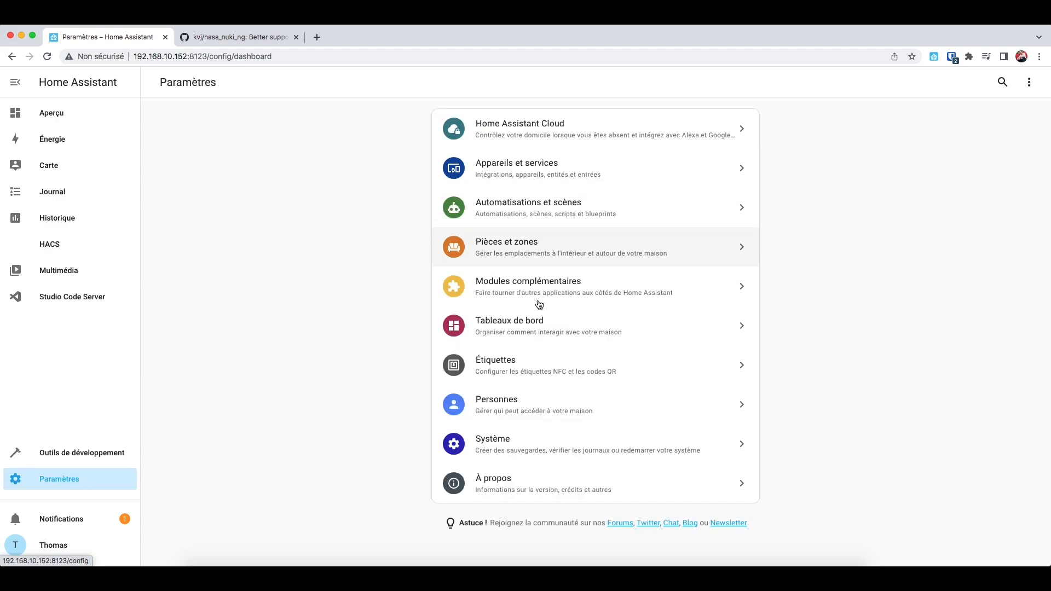
left_click(552, 445)
left_click(1028, 83)
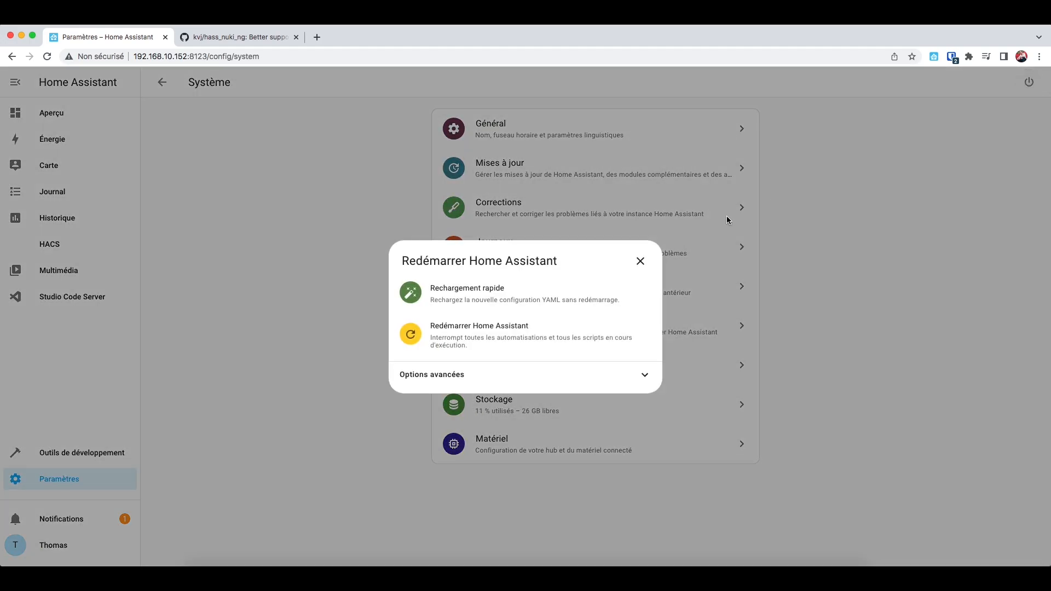
left_click(545, 338)
left_click(623, 348)
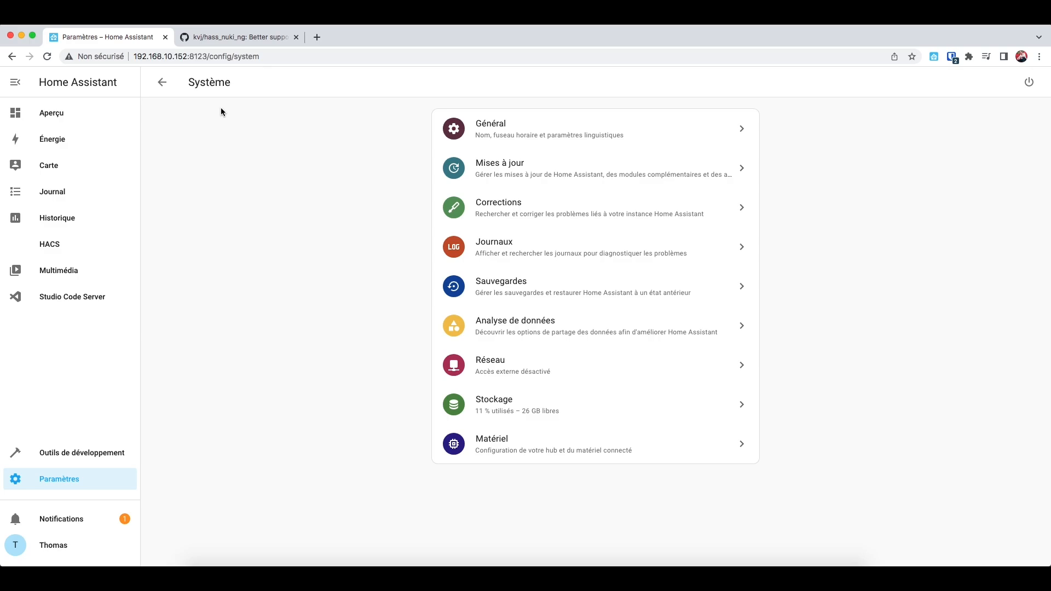
Search the new integrations under Appareils et services for nuki and start setting up Nuki Lock
left_click(162, 82)
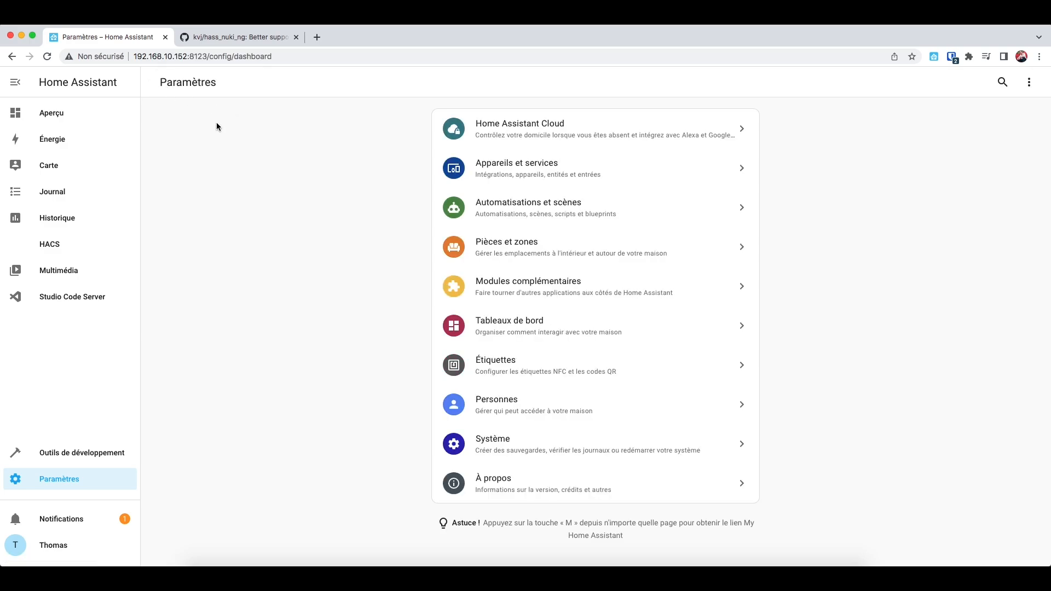
left_click(495, 172)
left_click(958, 545)
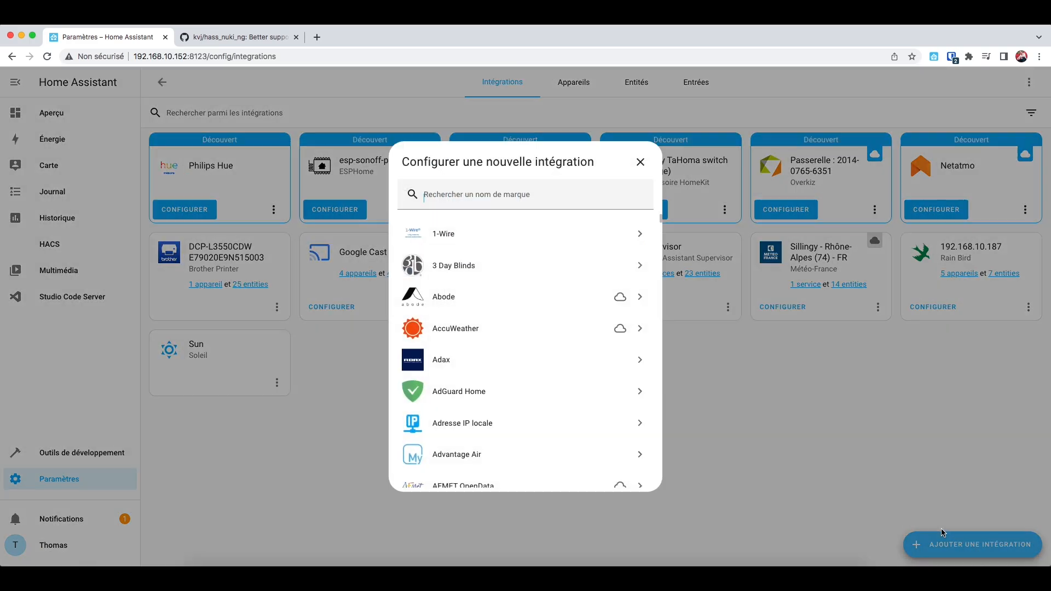
left_click(513, 198)
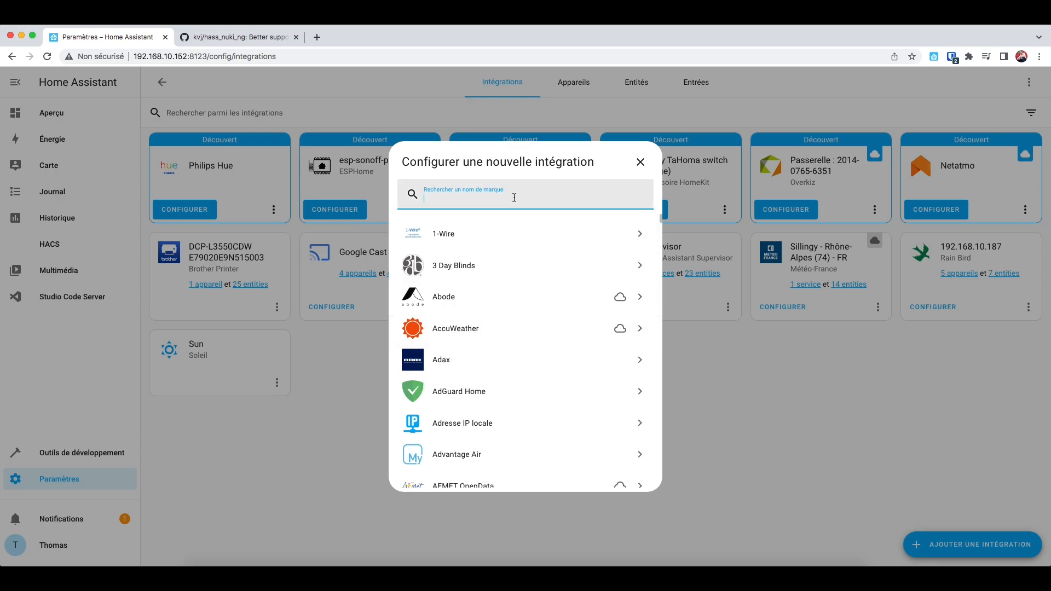
type("nuki")
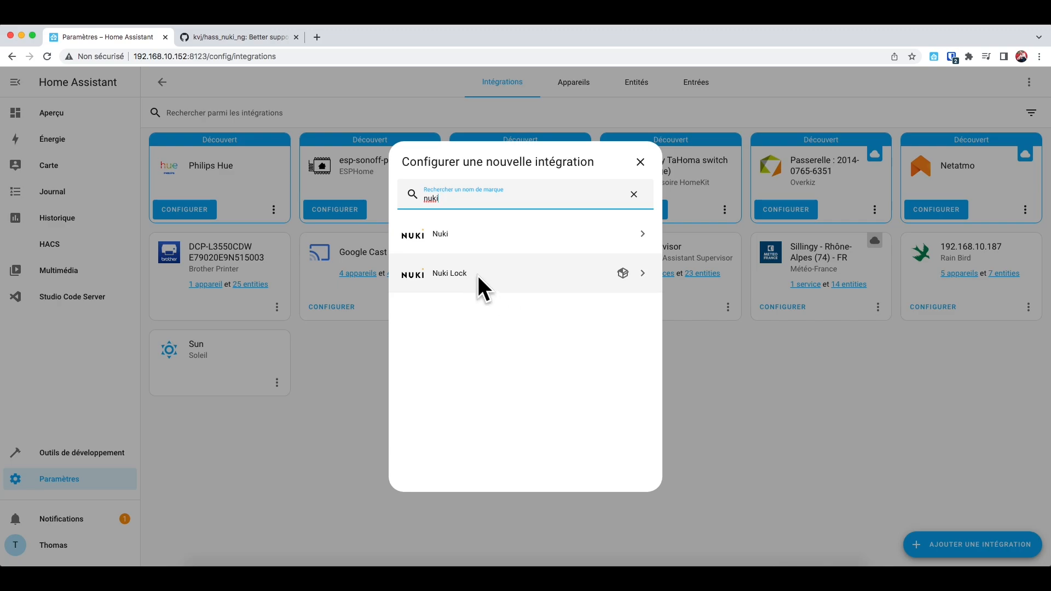
left_click(642, 275)
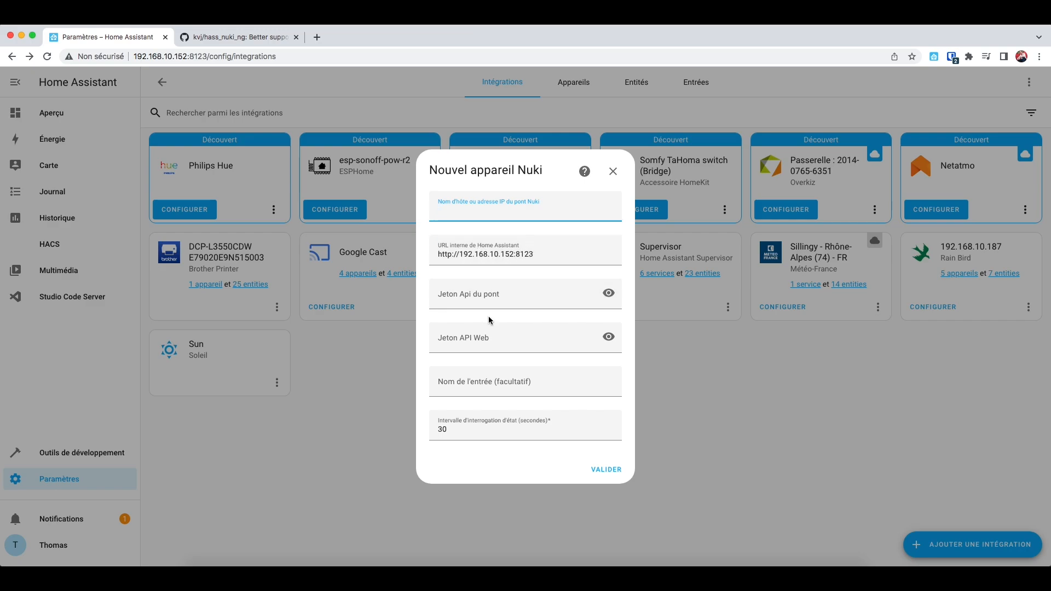
Paste the Nuki web API token into Jeton API Web, name the entry Entrée, submit the configuration and finish the setup
left_click(497, 344)
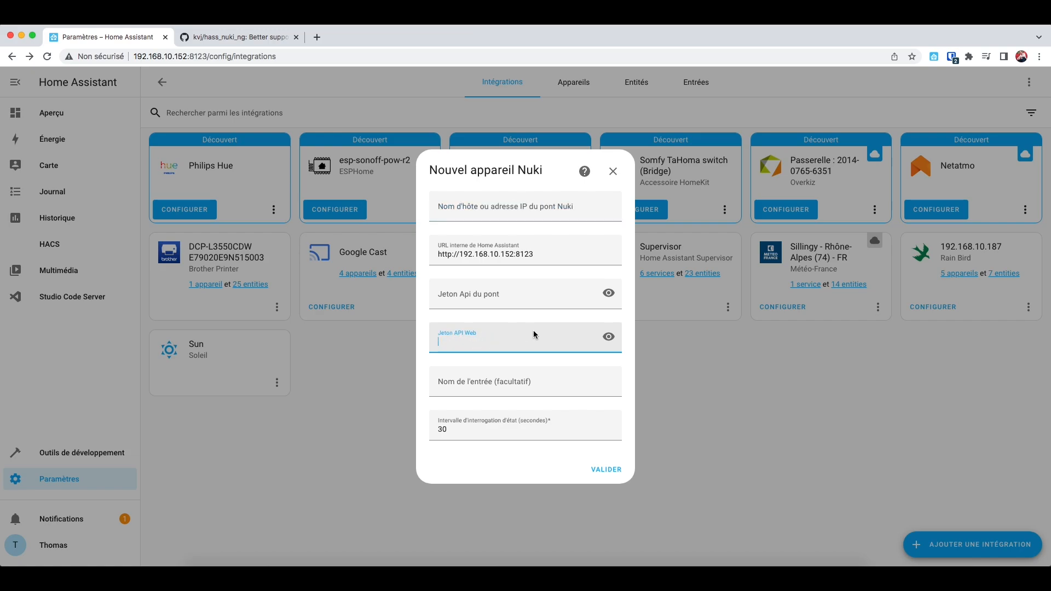
key("super+v")
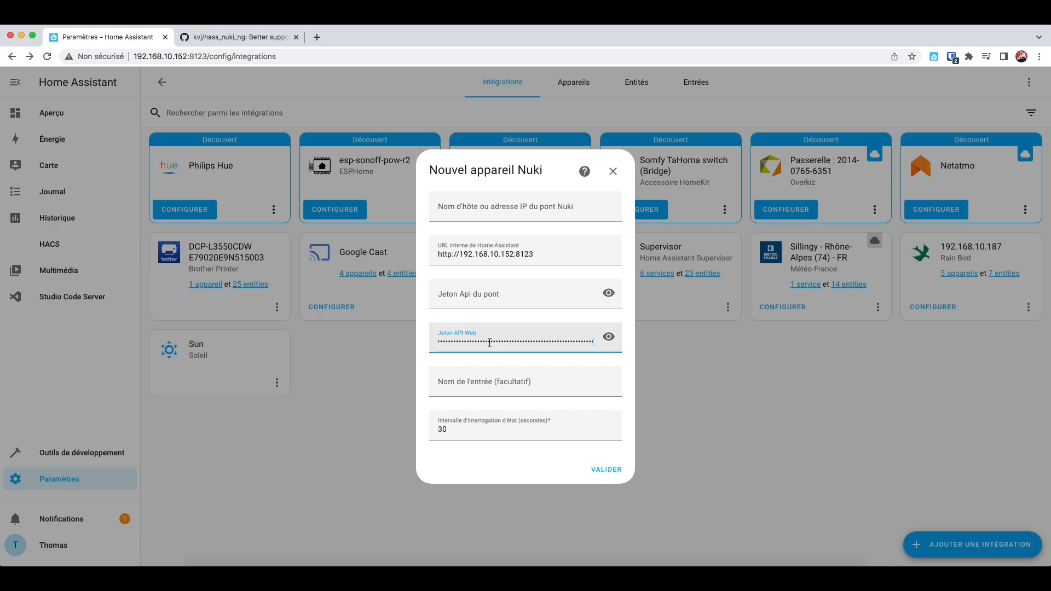
left_click(471, 387)
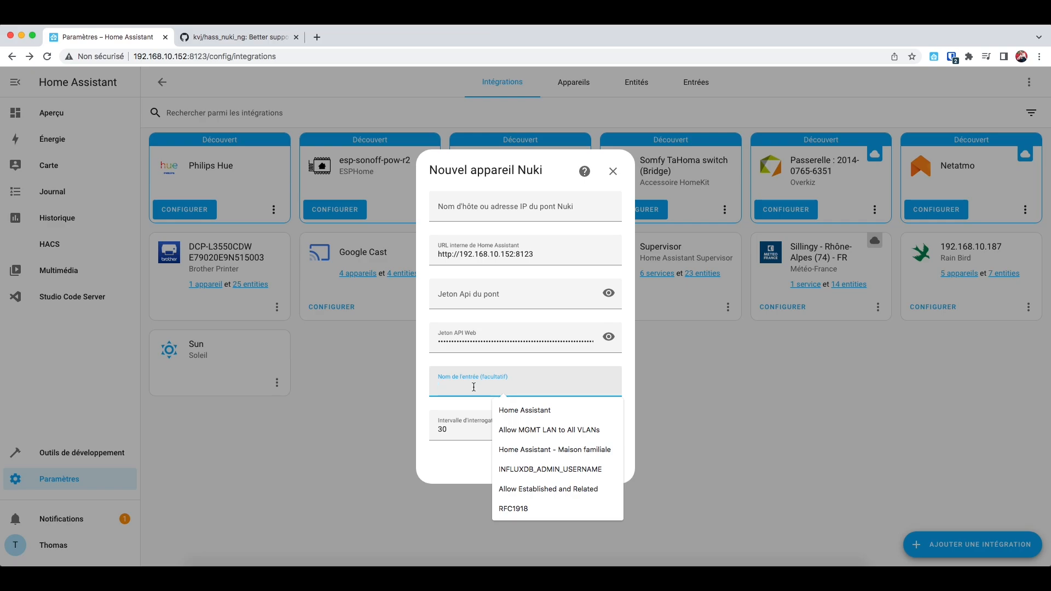
type("Entrée")
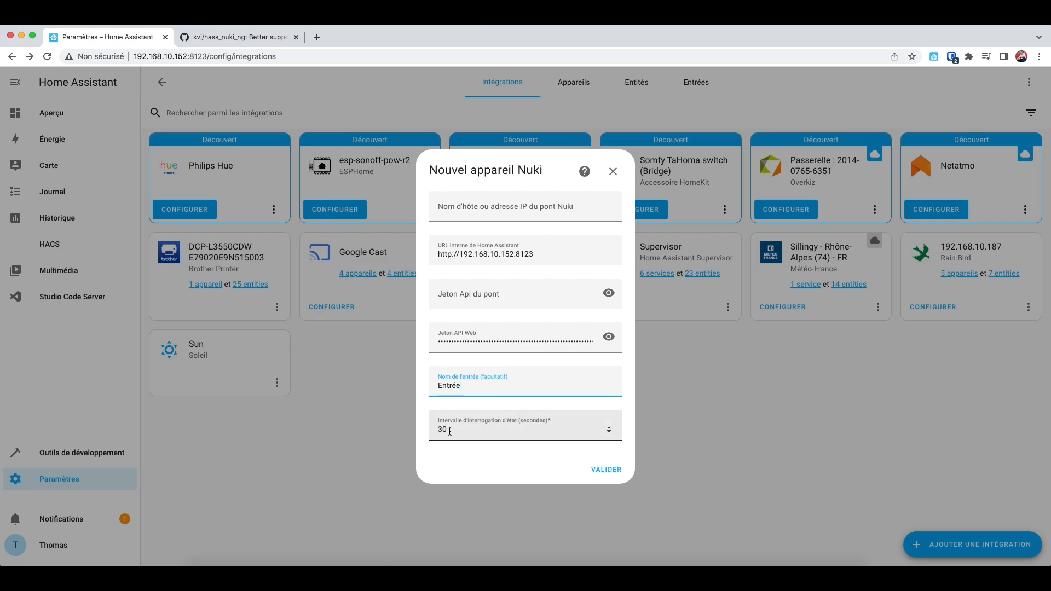
left_click(608, 470)
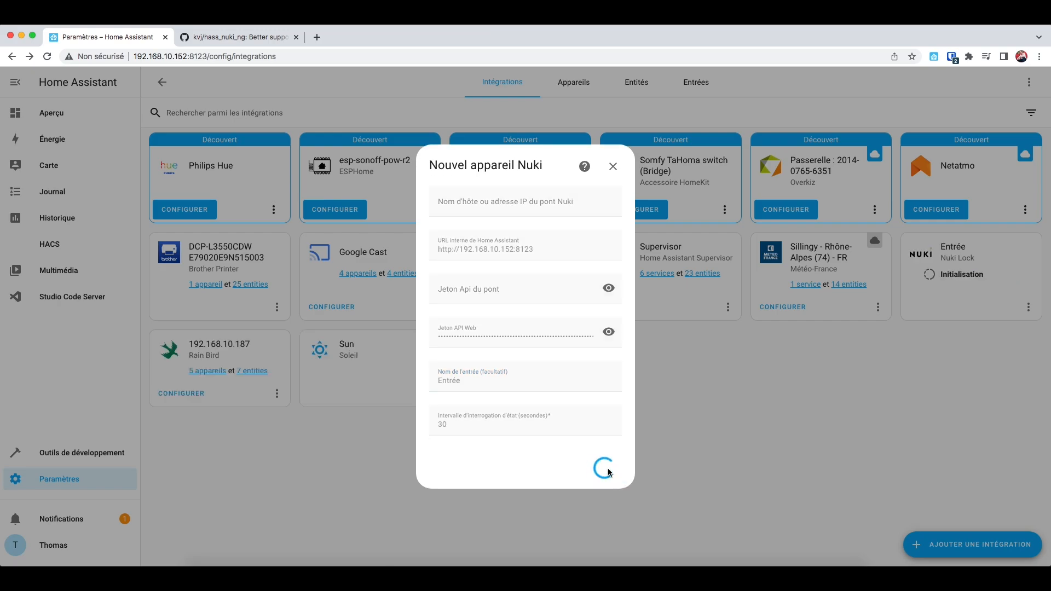
left_click(604, 387)
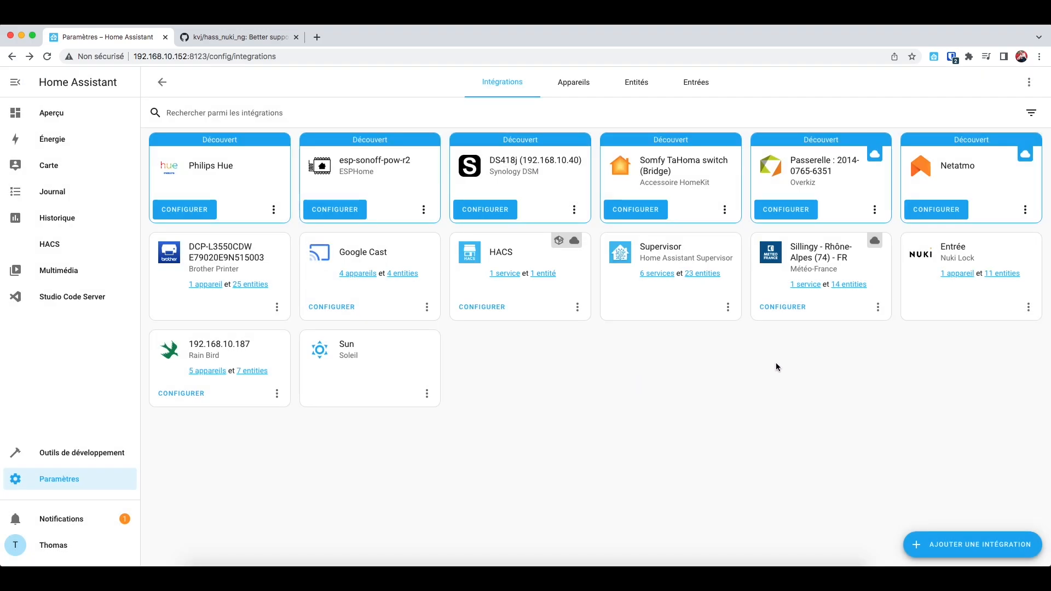
Open the device of the new Nuki Lock entry and examine its sensors and diagnostic entities
left_click(953, 273)
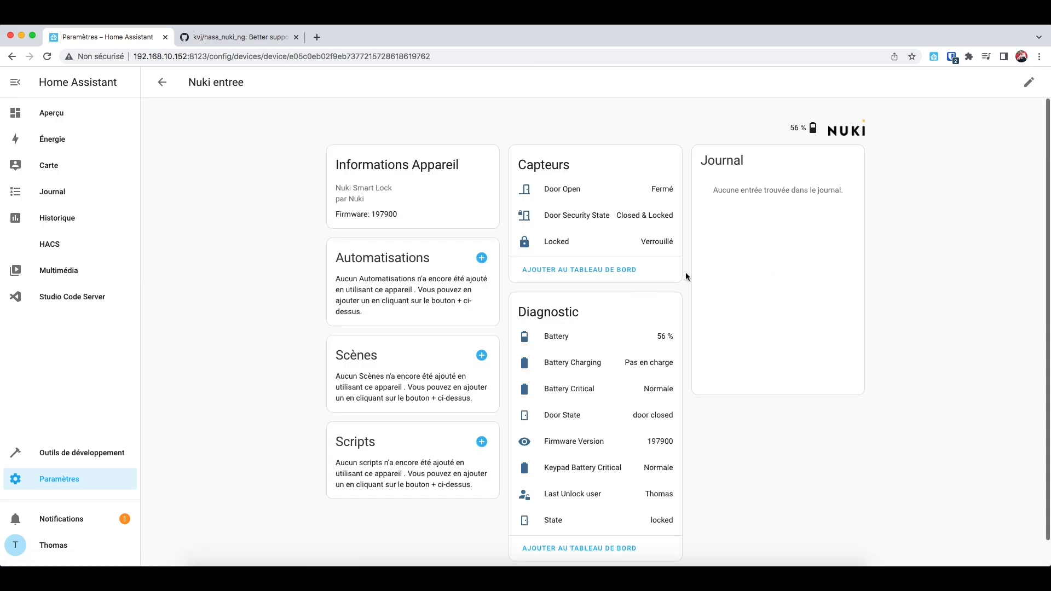
scroll(685, 276, "down", 1)
scroll(686, 271, "up", 1)
scroll(590, 224, "down", 1)
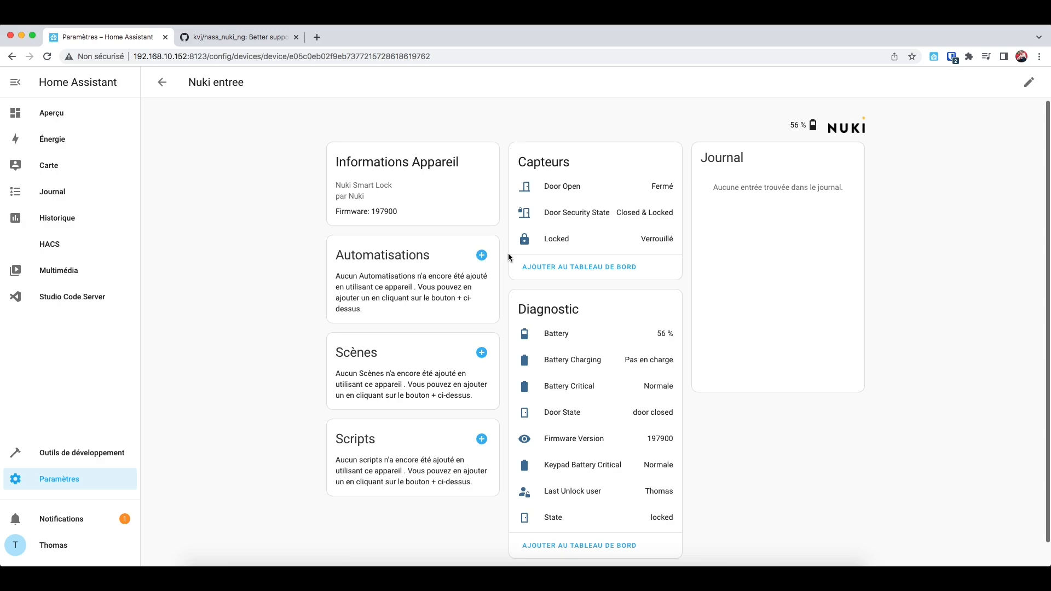
scroll(636, 251, "down", 2)
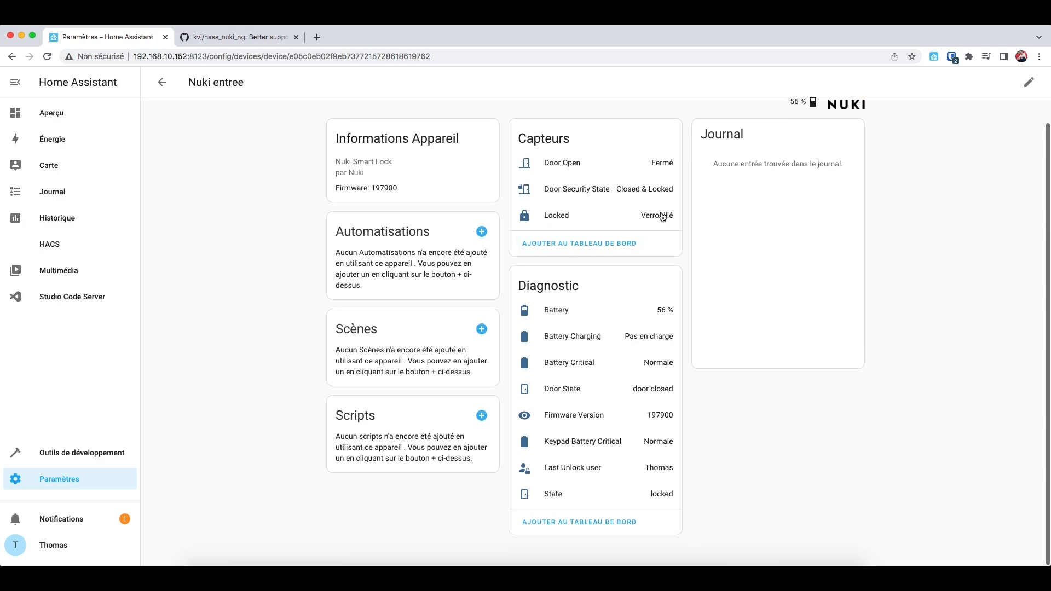